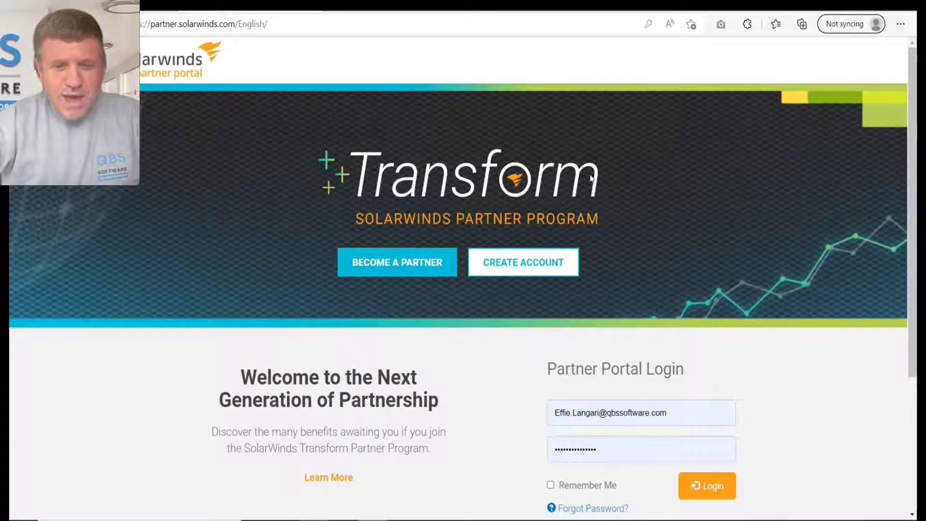
Start a new partner portal account with the company e-mail address and confirm QBS as the employing company.
click(525, 258)
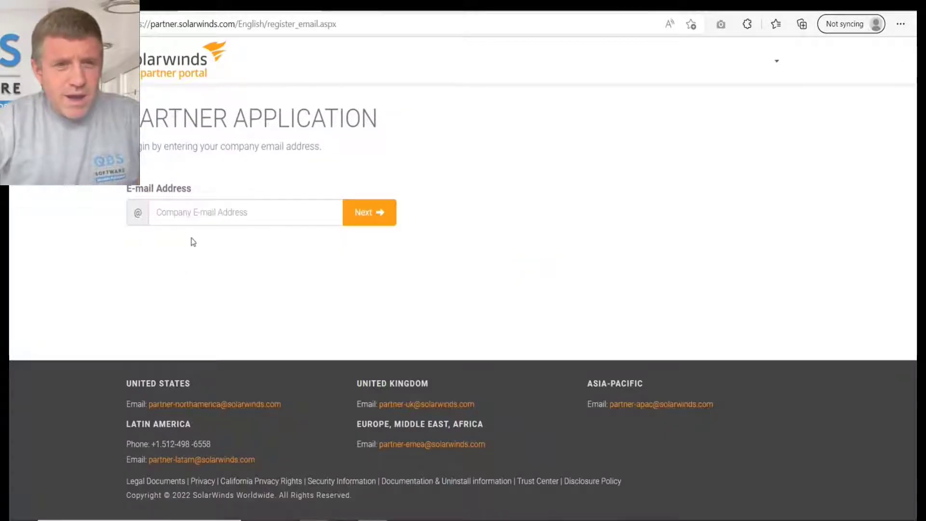
click(206, 211)
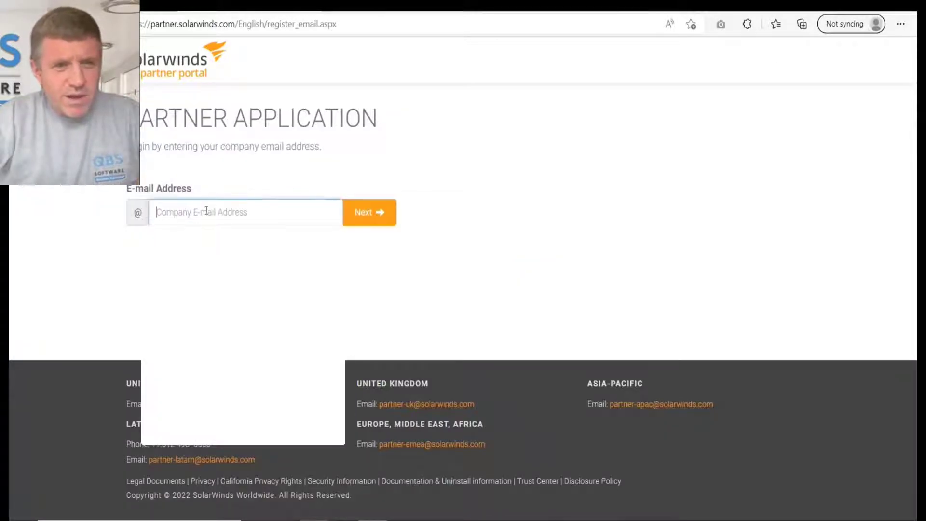
text(E)
key(Down)
key(Return)
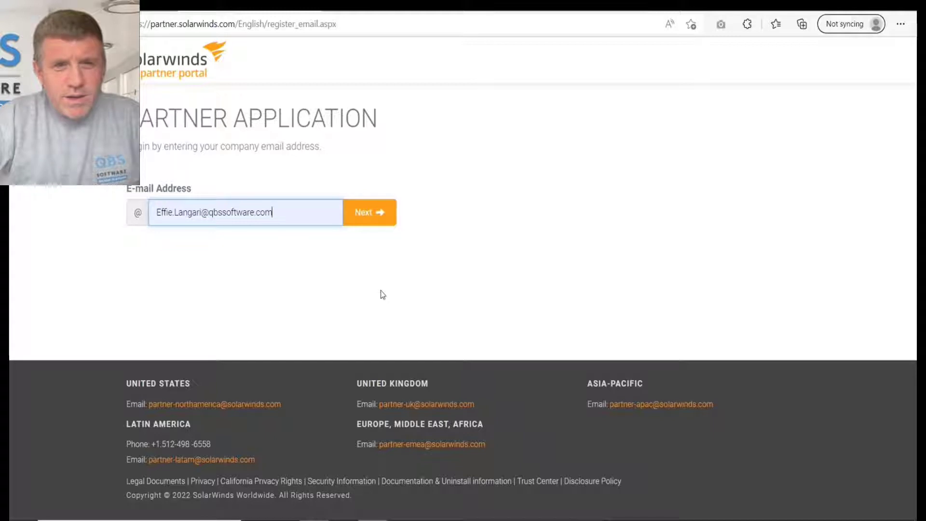
click(363, 223)
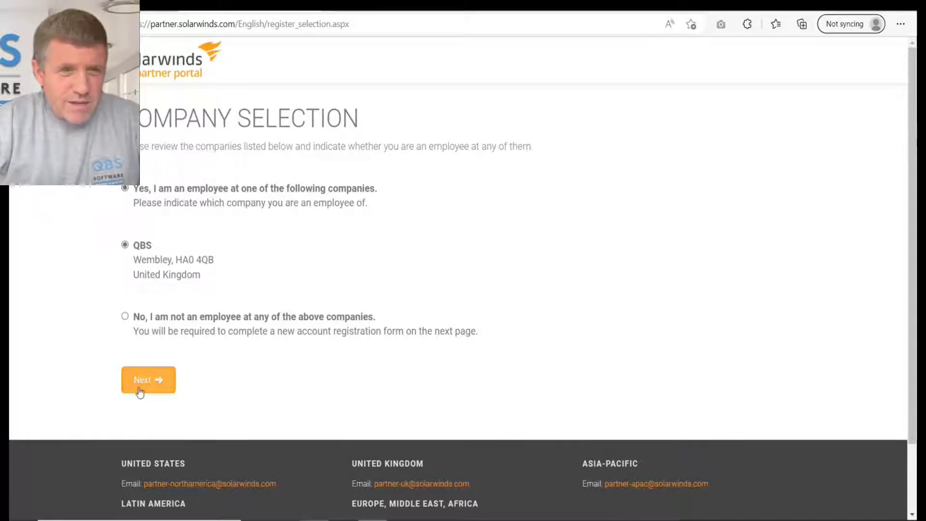
click(157, 383)
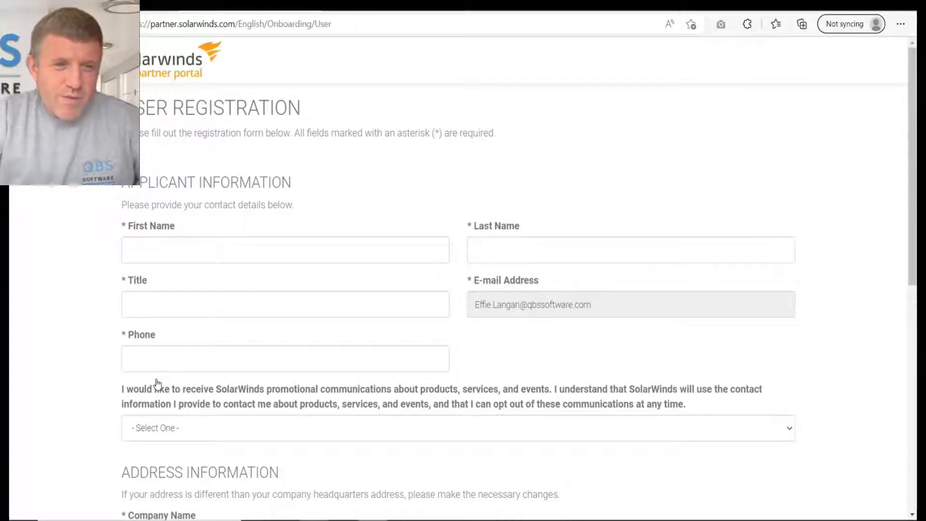
Fill in the applicant's name and contact details from saved data and set the title to Marketing Executive.
scroll(158, 384, down, 2)
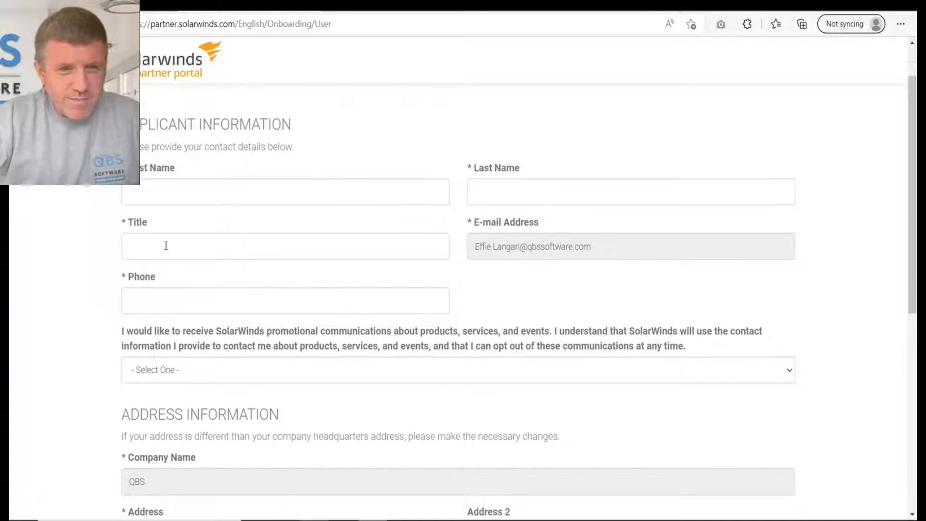
click(184, 194)
click(185, 226)
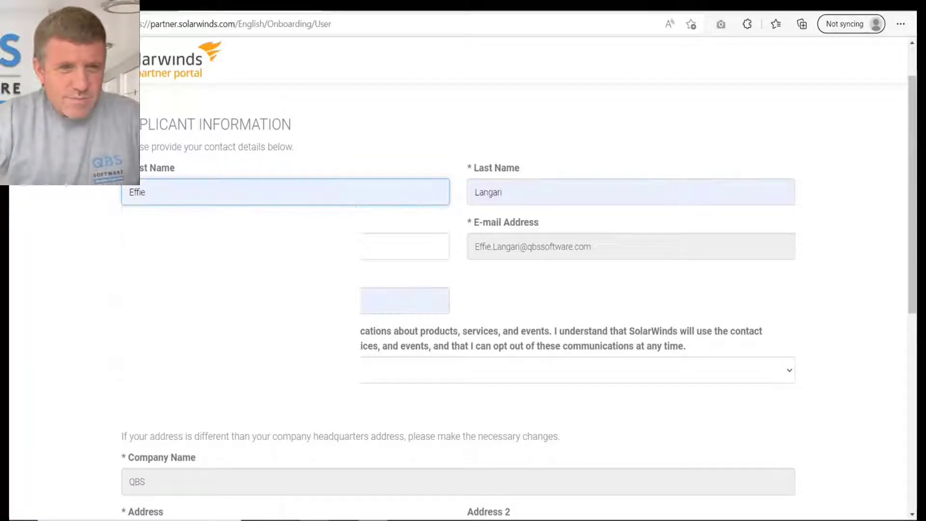
click(170, 244)
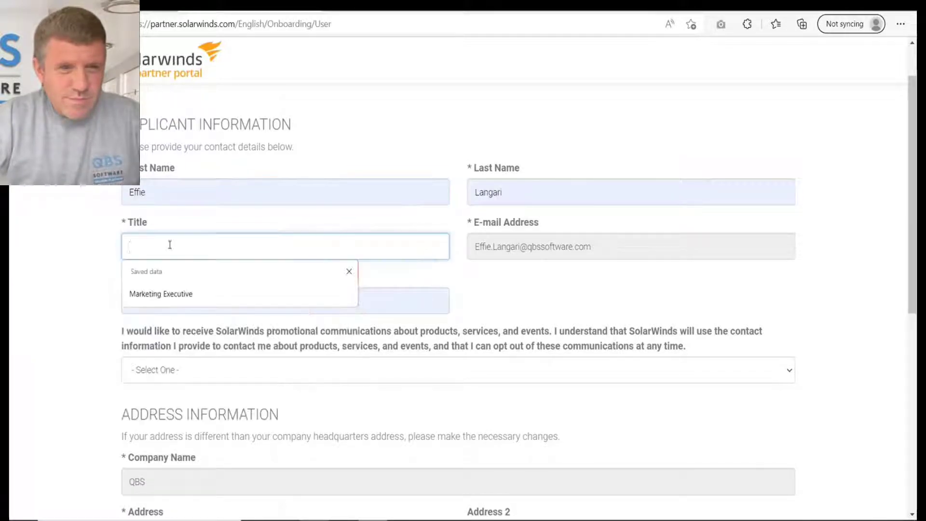
click(154, 293)
Answer Yes to receiving SolarWinds promotional communications and confirm the choice with Yes.
scroll(94, 353, down, 3)
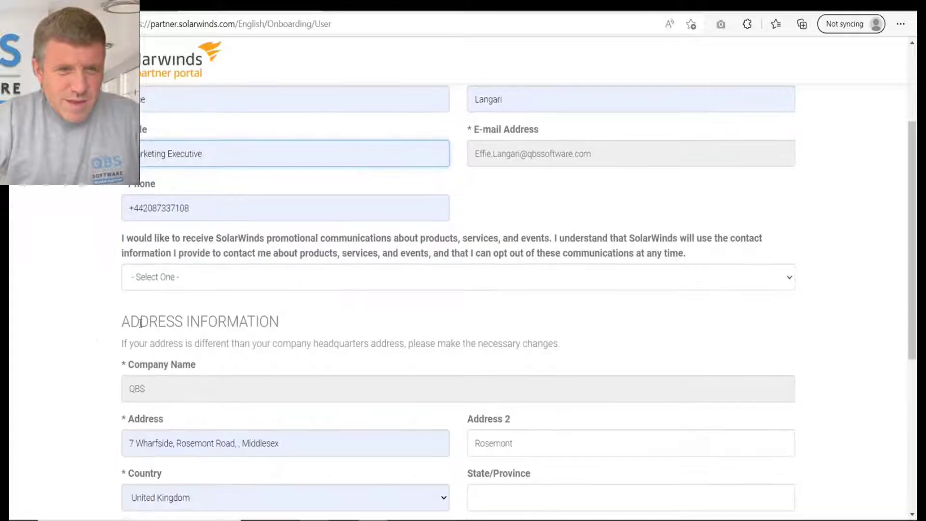
click(233, 288)
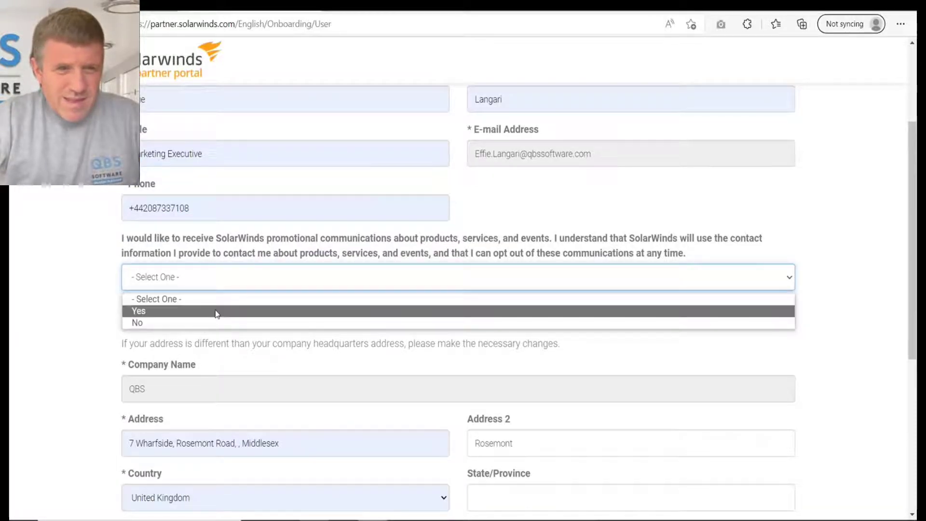
click(215, 311)
scroll(251, 382, down, 2)
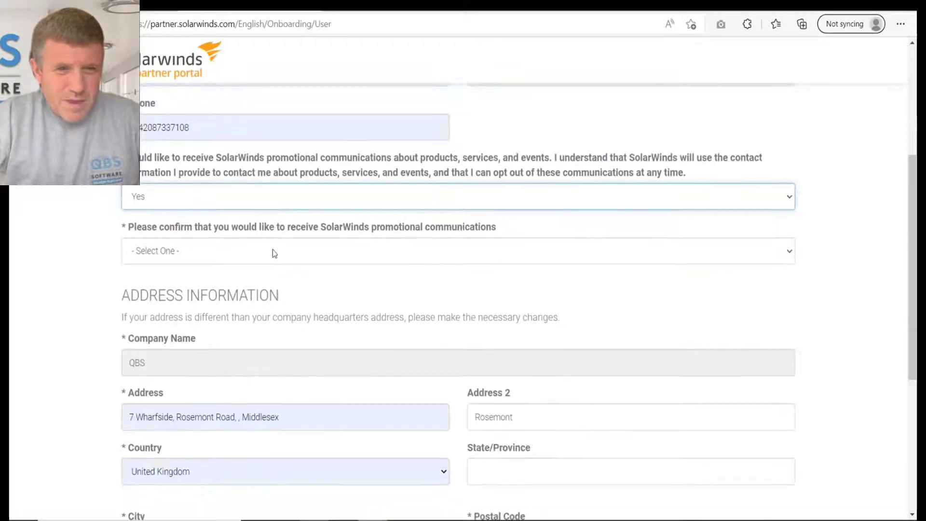
click(272, 250)
click(254, 285)
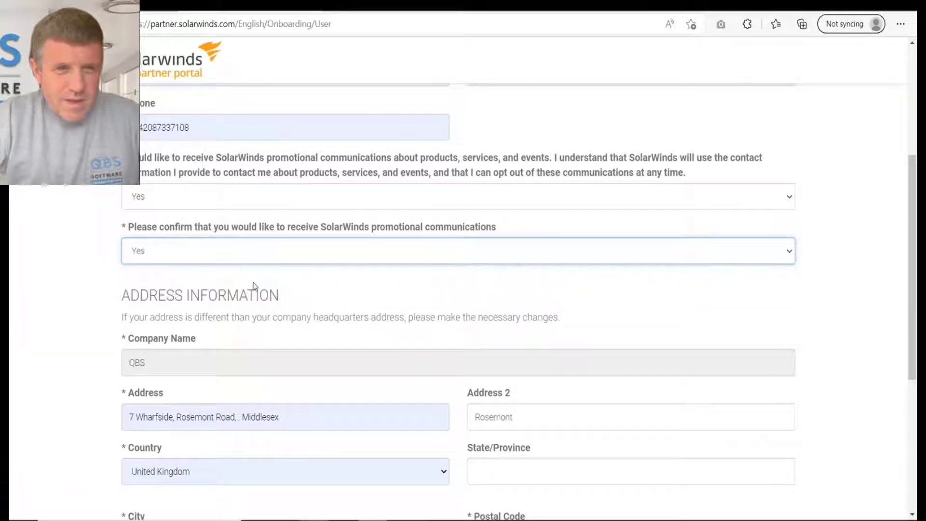
Check the applicant and address information on the registration form and submit it.
scroll(182, 356, down, 2)
scroll(181, 355, down, 1)
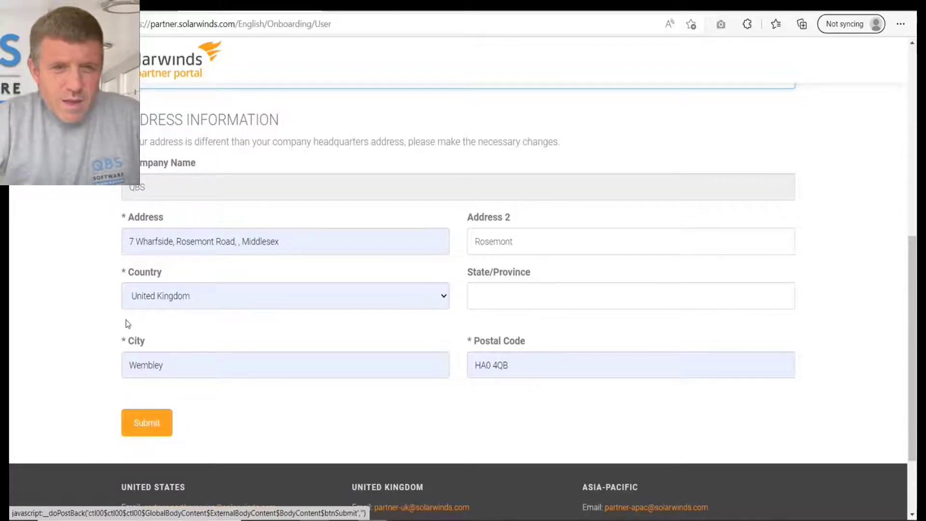
scroll(124, 320, up, 4)
scroll(126, 320, up, 3)
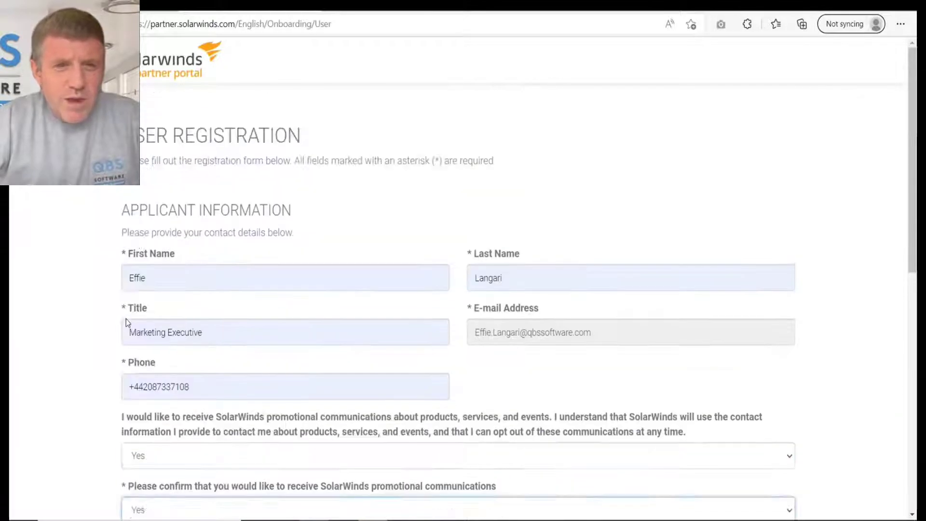
scroll(126, 320, down, 8)
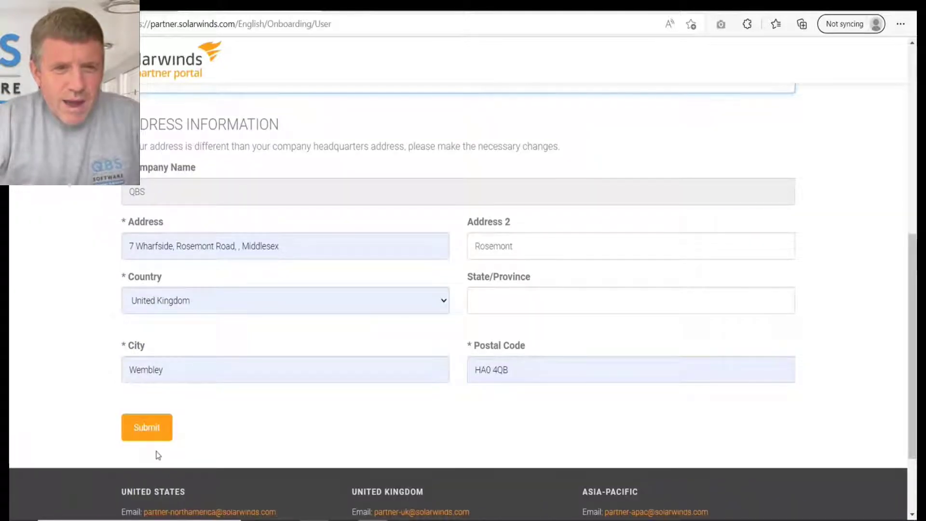
click(151, 427)
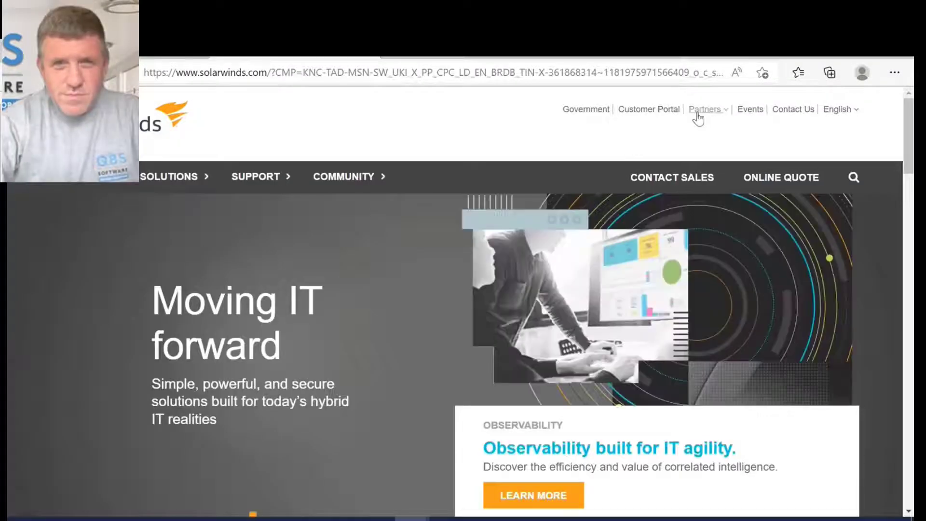
Open the partner portal login from the SolarWinds homepage and log in with the saved credentials.
mouse_move(699, 118)
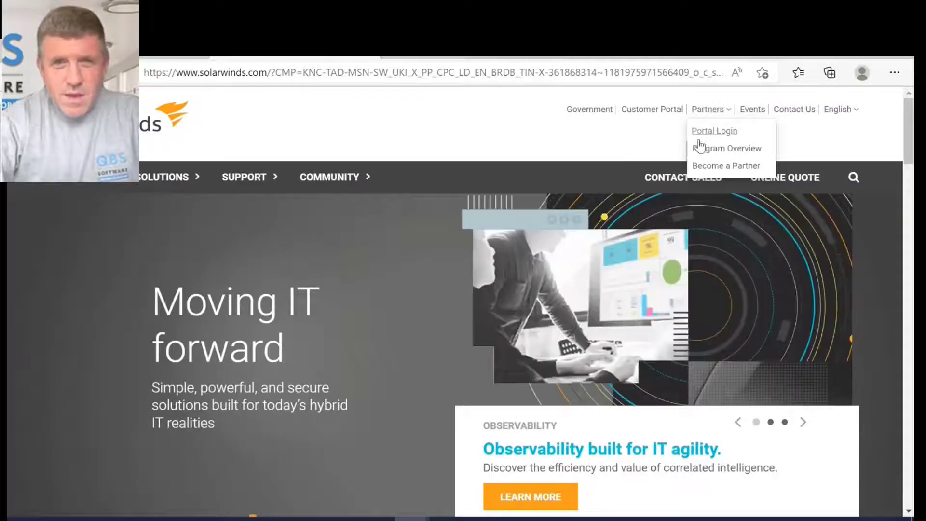
click(702, 133)
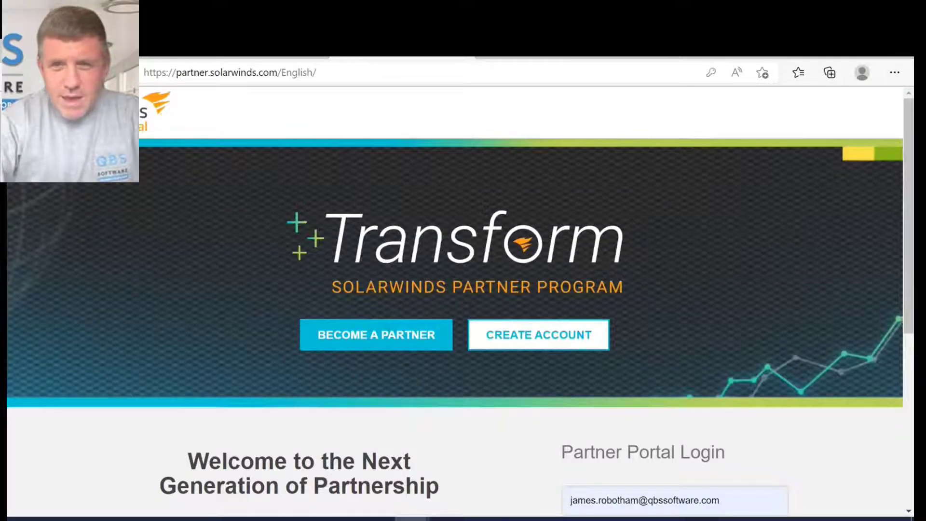
drag(906, 180, 872, 302)
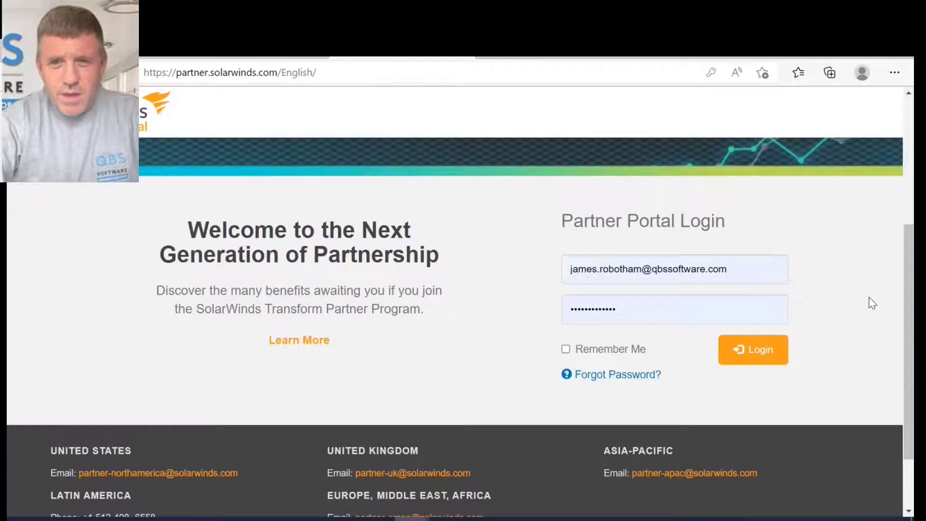
click(741, 353)
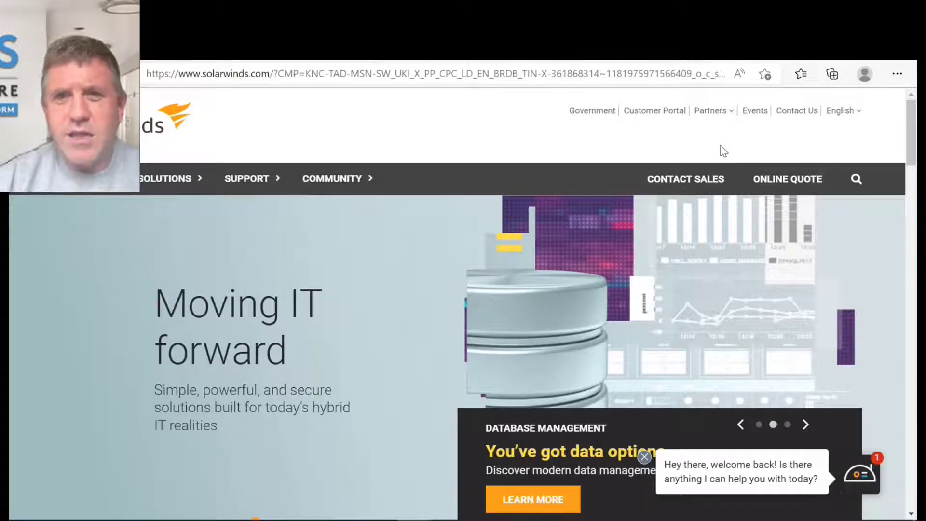
Go from the SolarWinds homepage to the partner portal and open the Activate section's detail page.
click(727, 111)
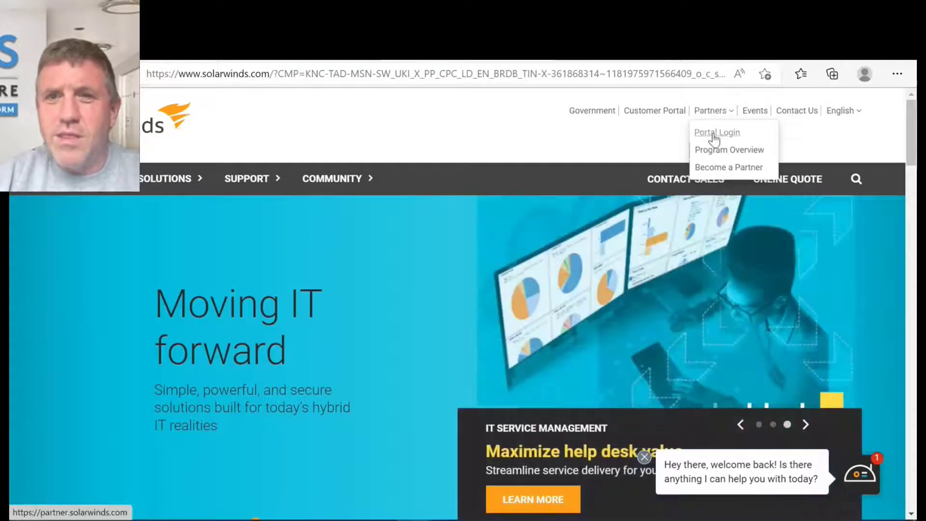
click(714, 137)
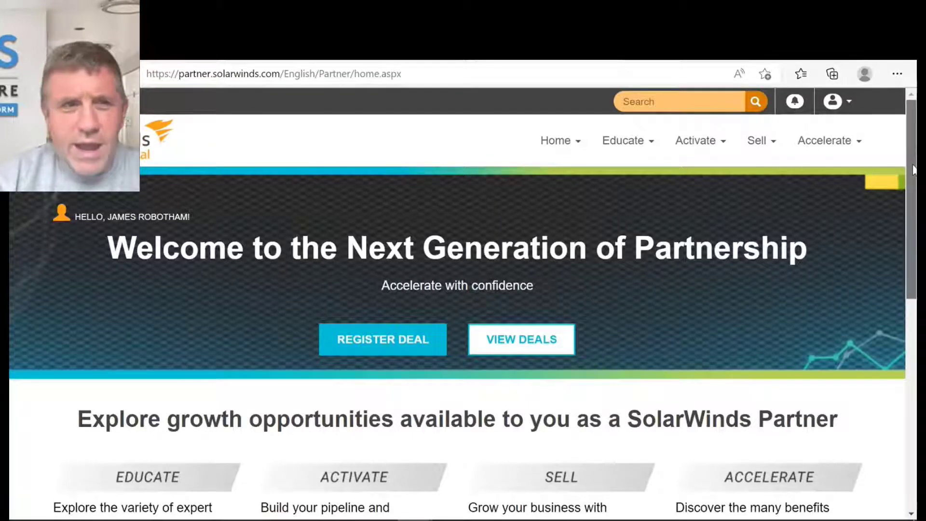
drag(912, 169, 900, 266)
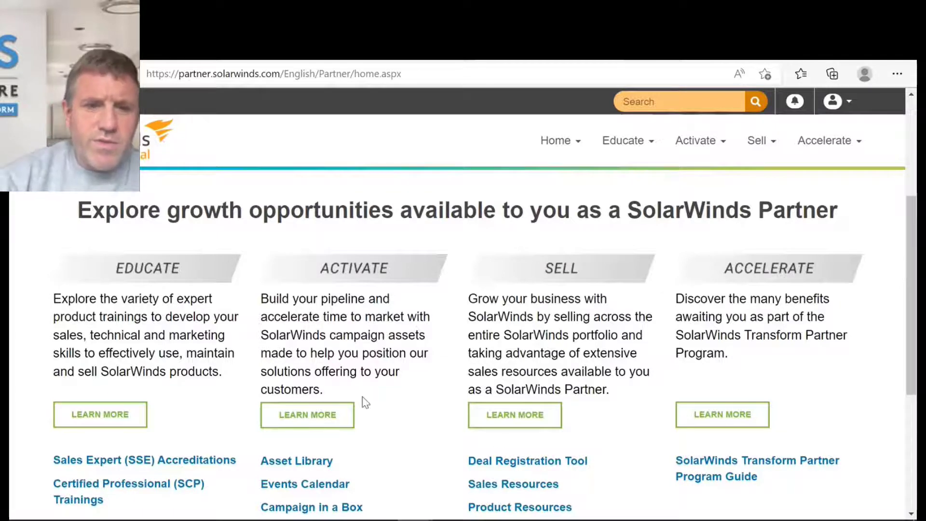
click(304, 426)
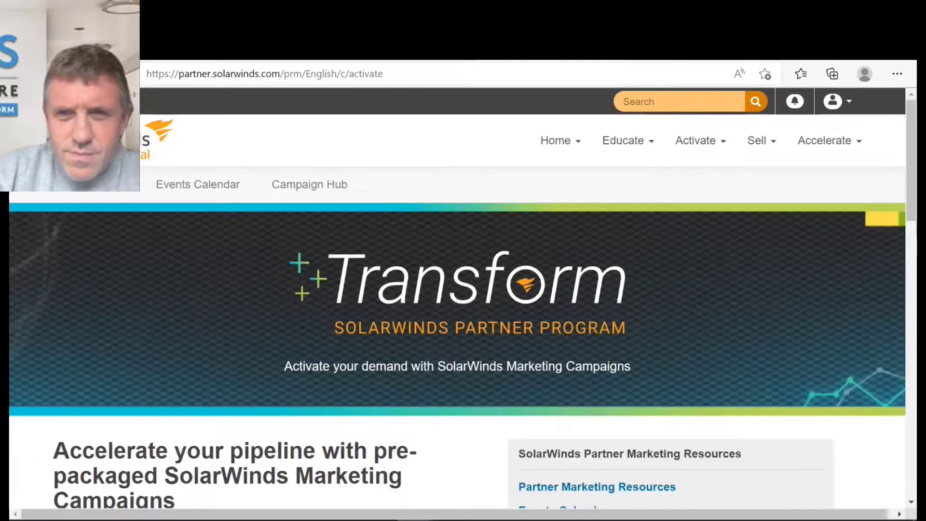
Look through the Activate page's marketing resources and open the Campaign in a Box page in the Campaign Hub.
scroll(903, 273, down, 5)
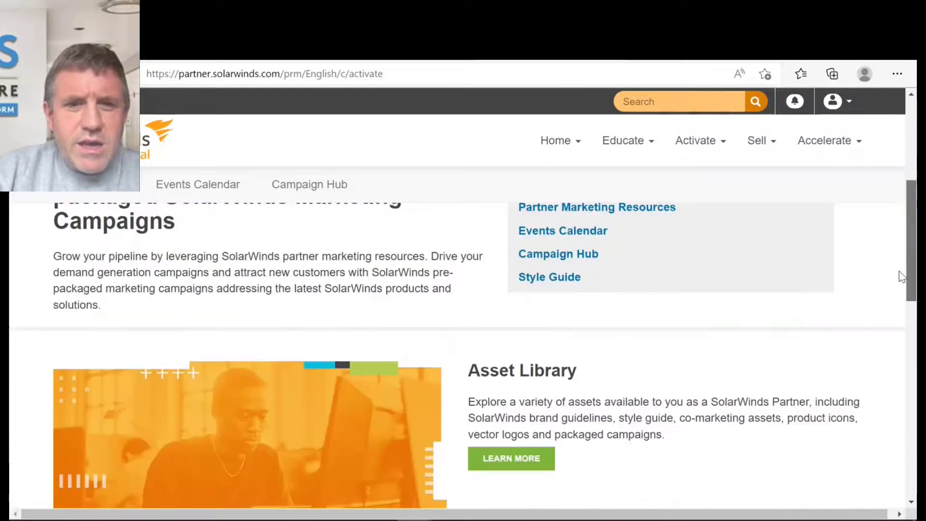
scroll(902, 276, down, 3)
scroll(869, 363, down, 5)
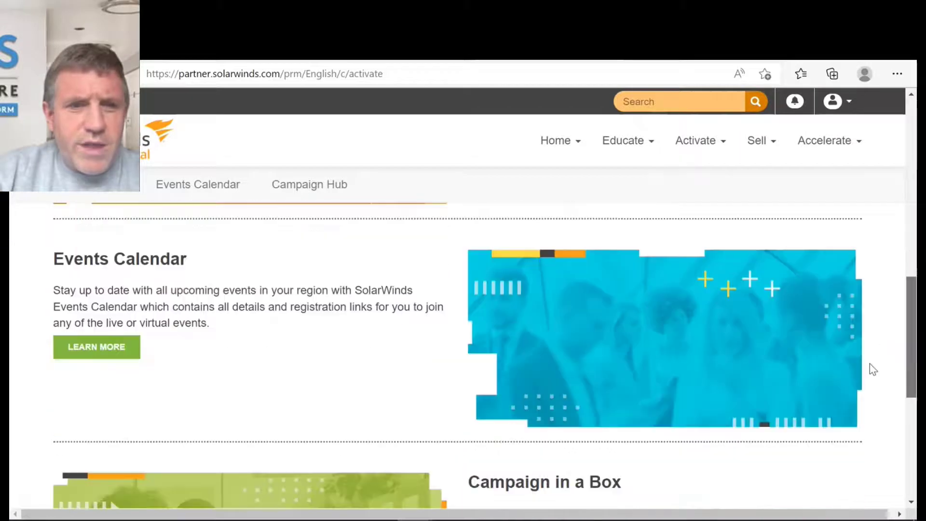
scroll(866, 392, down, 4)
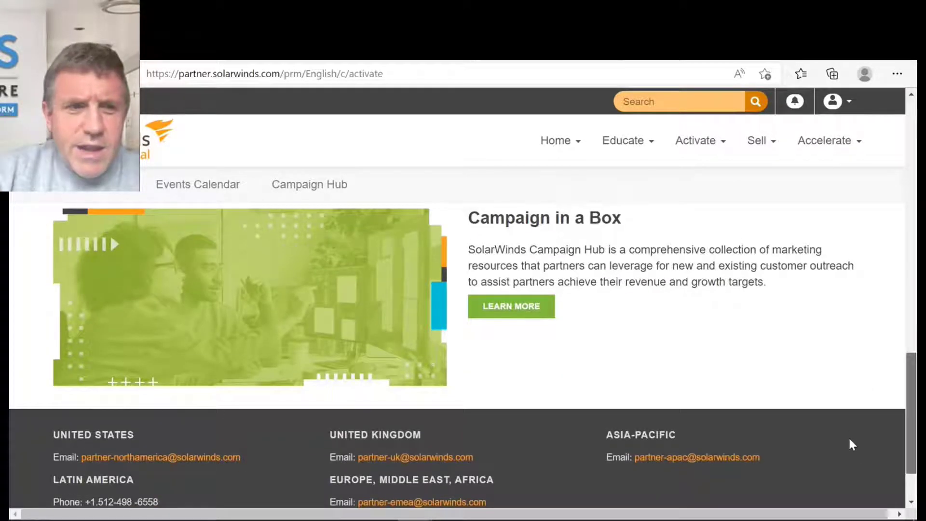
scroll(851, 441, up, 1)
scroll(858, 436, up, 1)
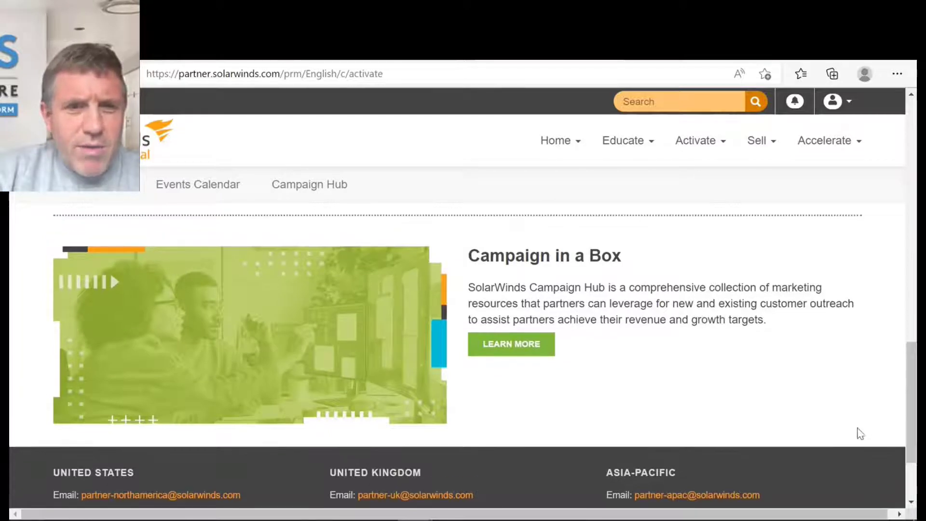
click(524, 355)
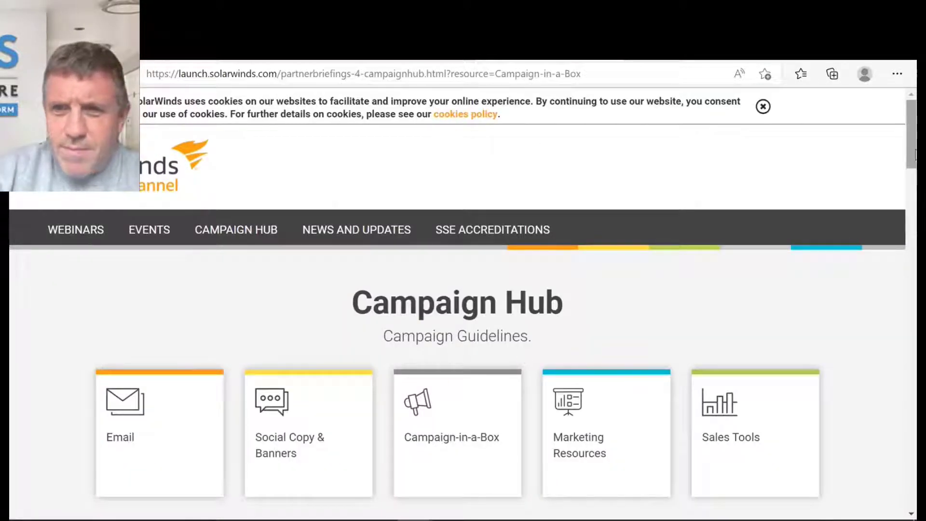
drag(913, 157, 871, 102)
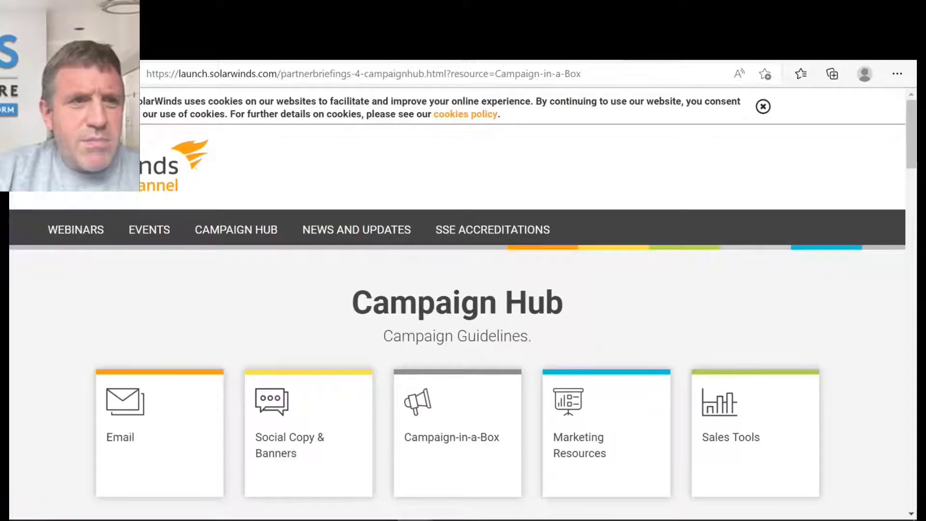
Go back through the Activate page to the portal home and view the resource links under each growth opportunity.
click(22, 73)
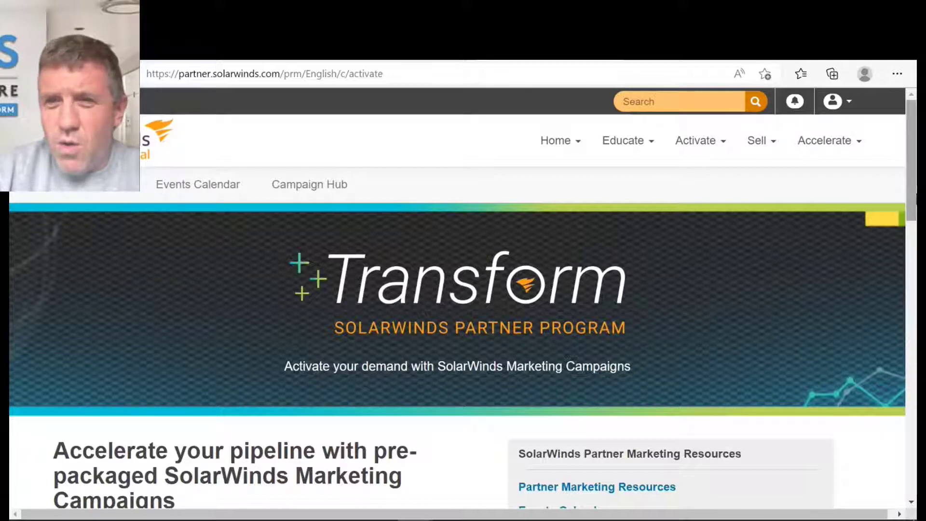
mouse_move(913, 188)
mouse_down()
mouse_move(909, 243)
mouse_move(912, 188)
mouse_up()
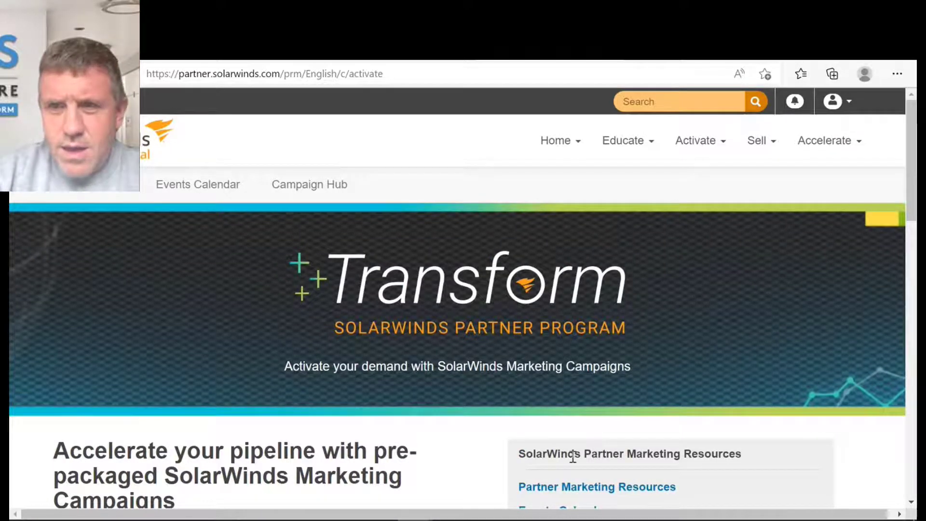
mouse_move(911, 200)
mouse_down()
mouse_move(890, 341)
mouse_move(909, 200)
mouse_up()
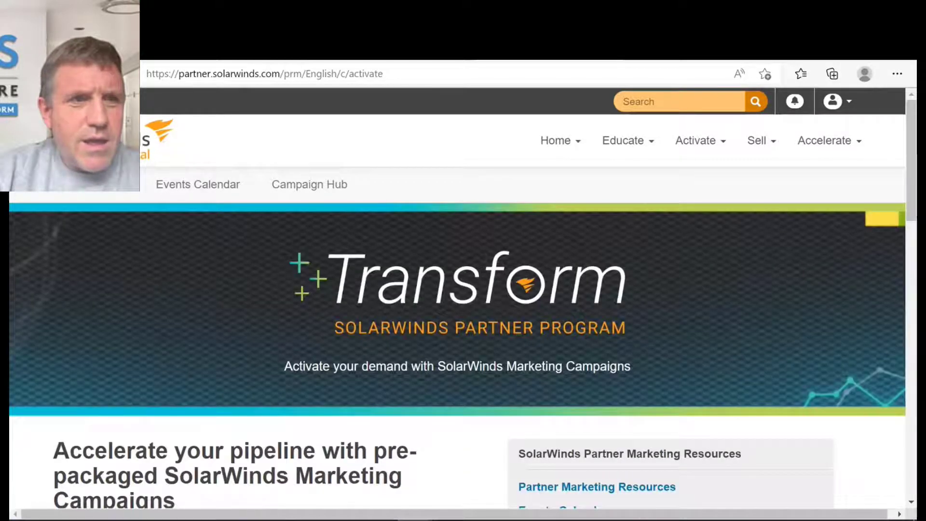
scroll(774, 220, down, 8)
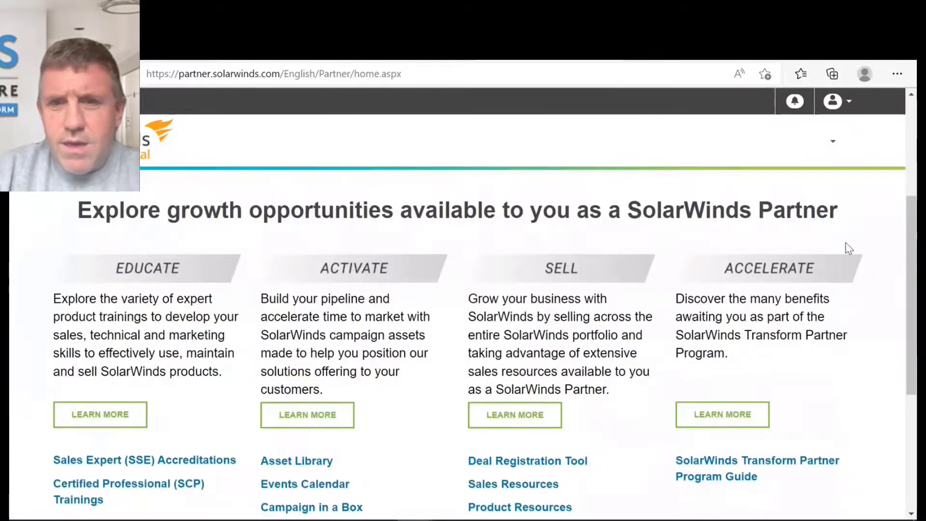
drag(911, 225, 911, 266)
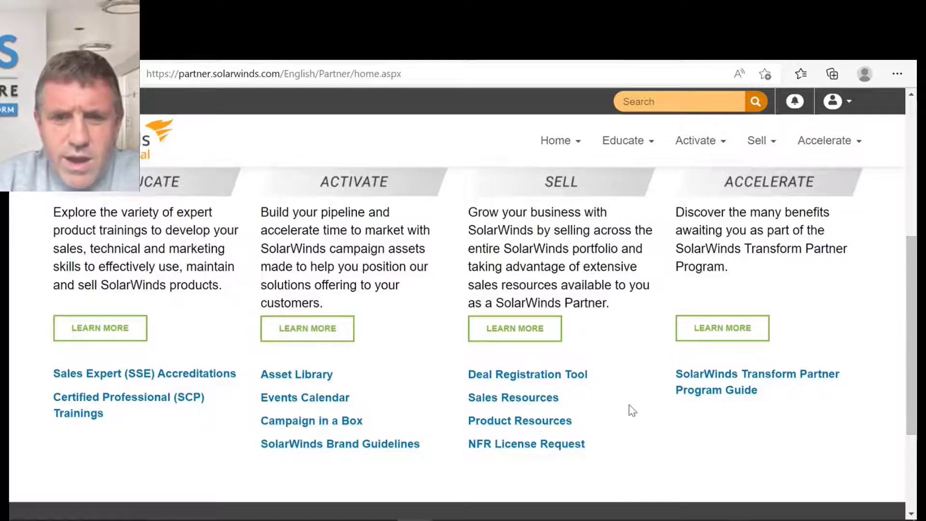
Open the Deal Registration Tool from the Sell resources and start registering a new opportunity.
click(527, 380)
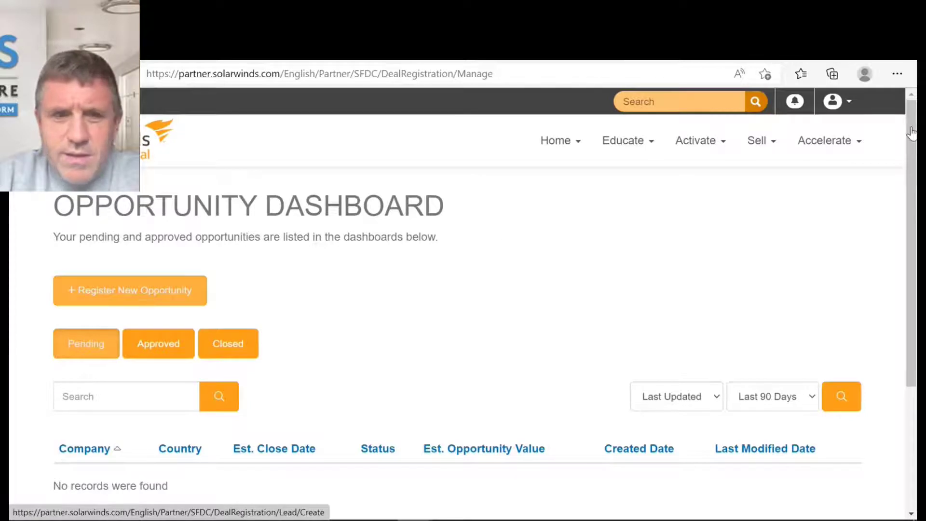
drag(911, 135, 912, 176)
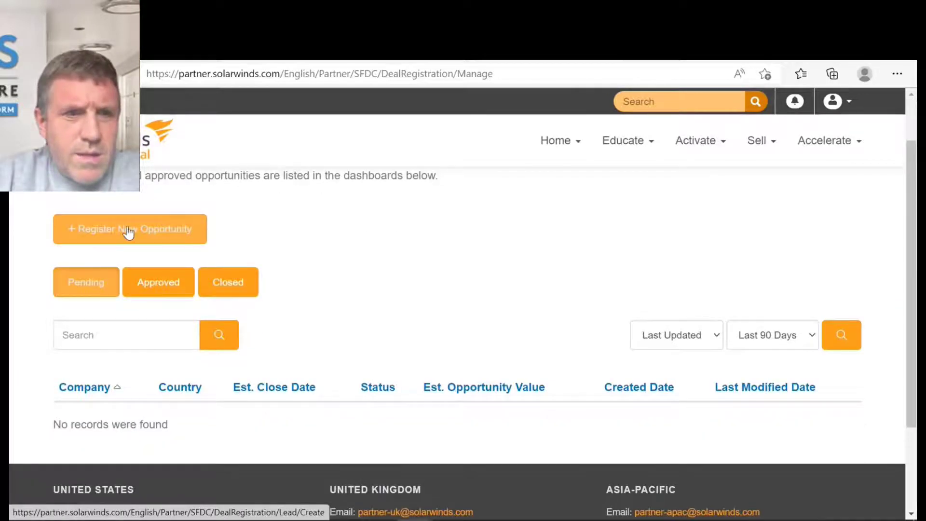
scroll(128, 227, up, 2)
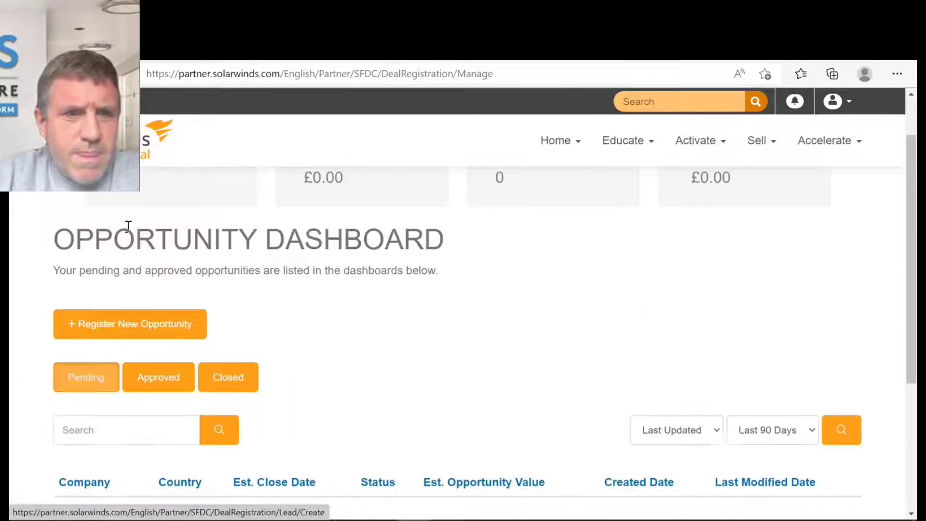
click(99, 329)
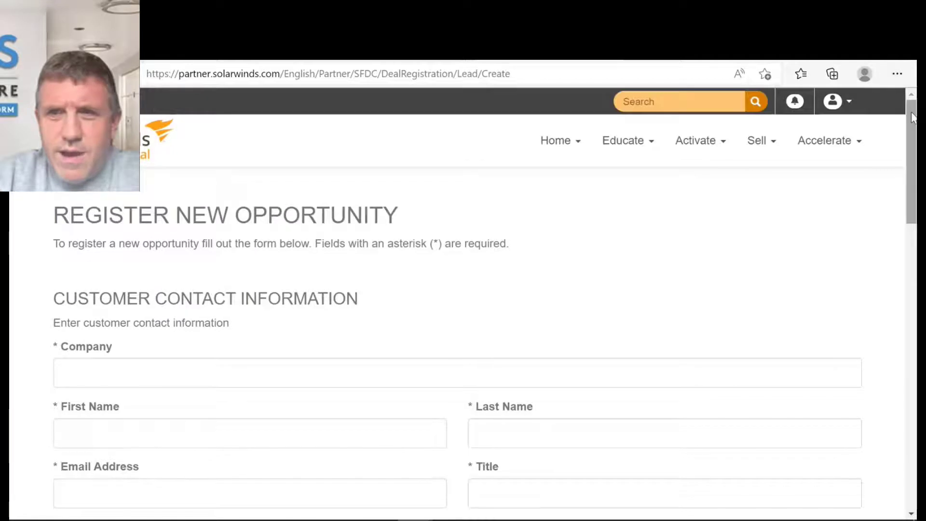
Add NPM, NTA and SAM Module as the product interests in the opportunity details.
drag(911, 113, 859, 294)
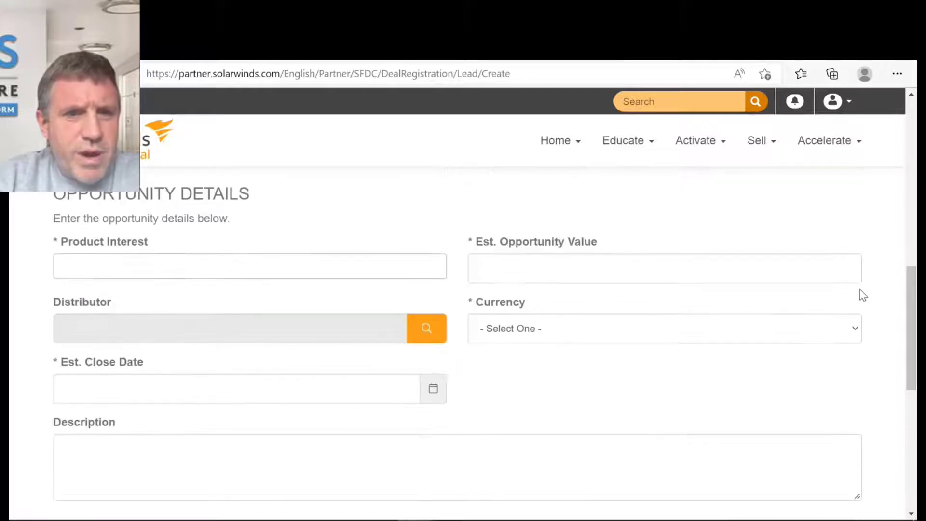
click(338, 272)
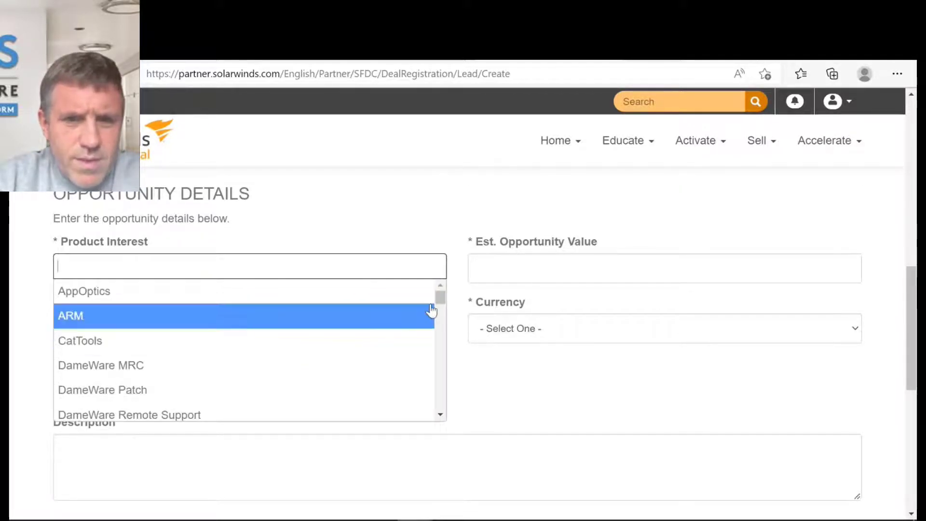
drag(442, 302, 431, 364)
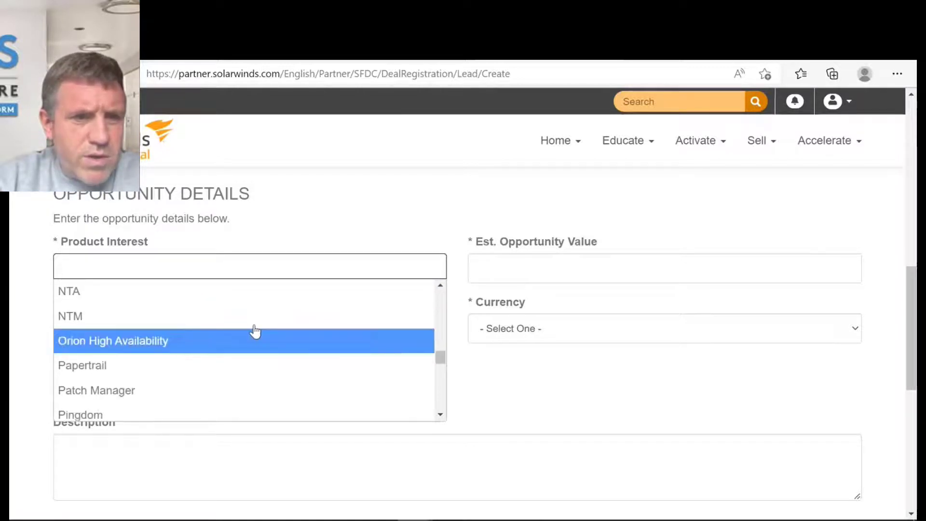
click(441, 286)
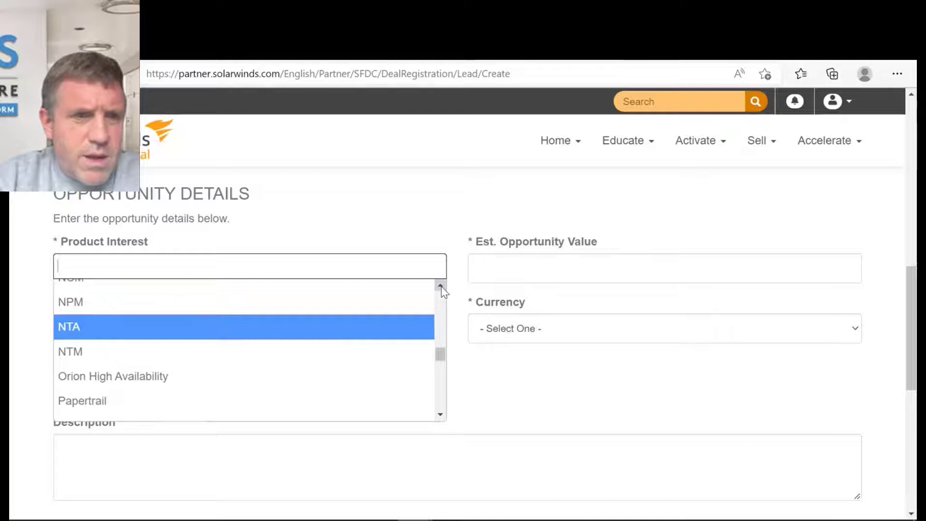
click(340, 307)
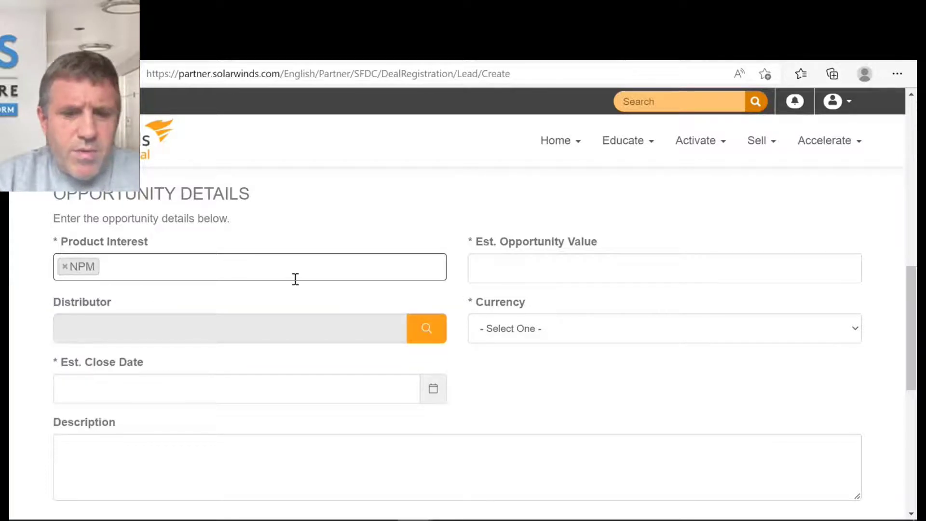
text(nta)
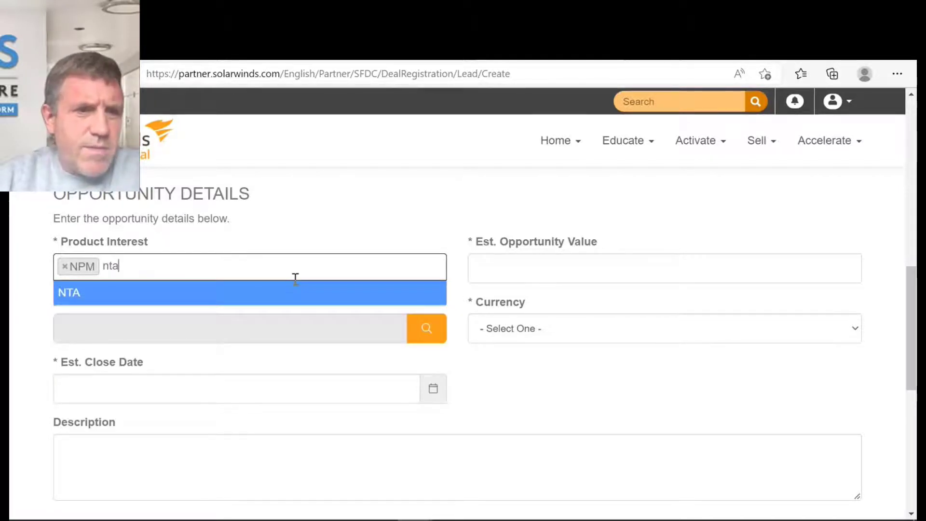
key(Return)
text(sam)
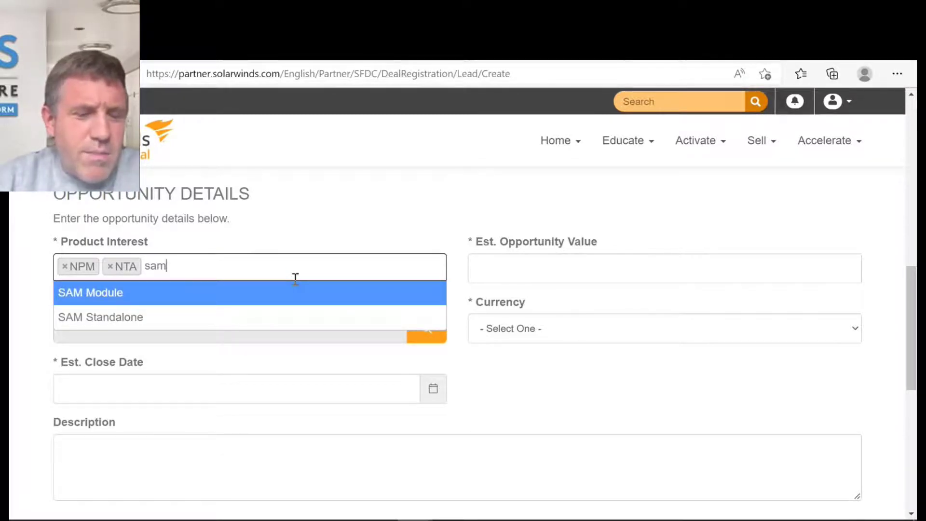
key(Return)
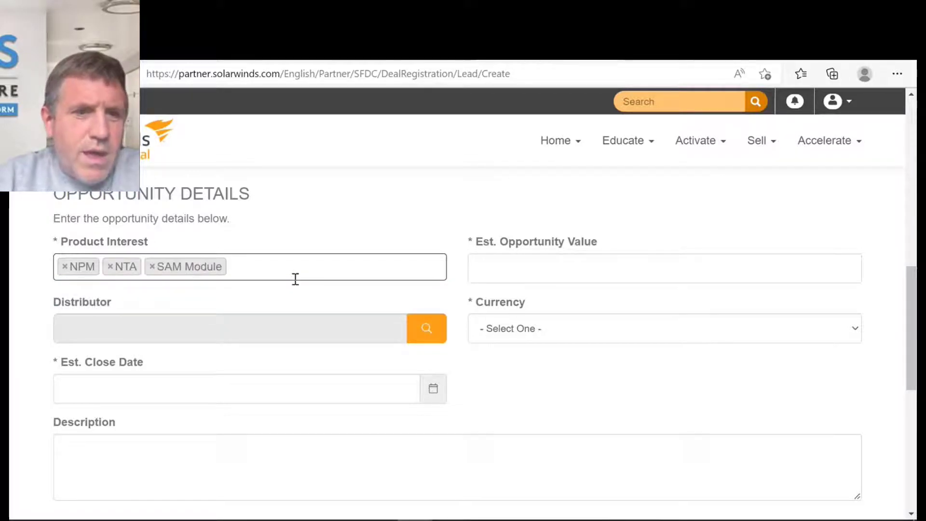
Search the distributor list for QBS and select QBS as the opportunity's distributor.
click(422, 330)
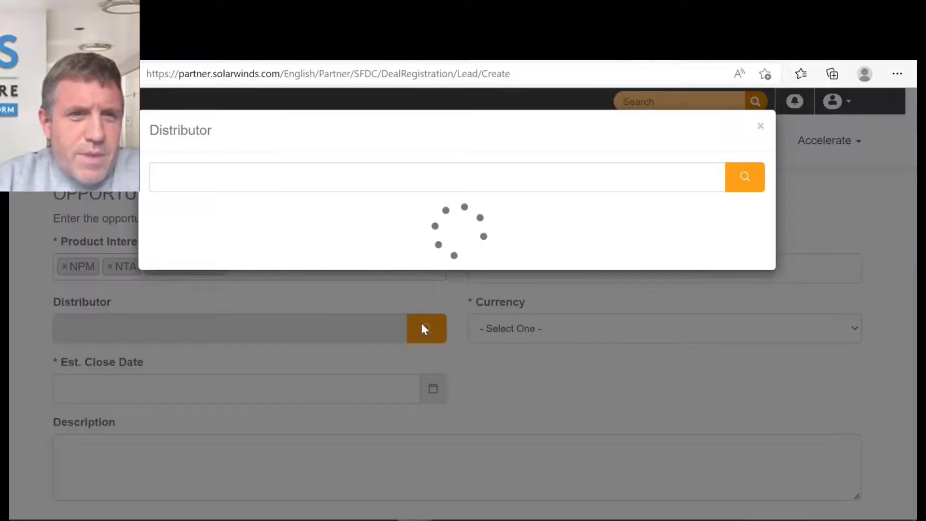
click(175, 177)
text(qBS)
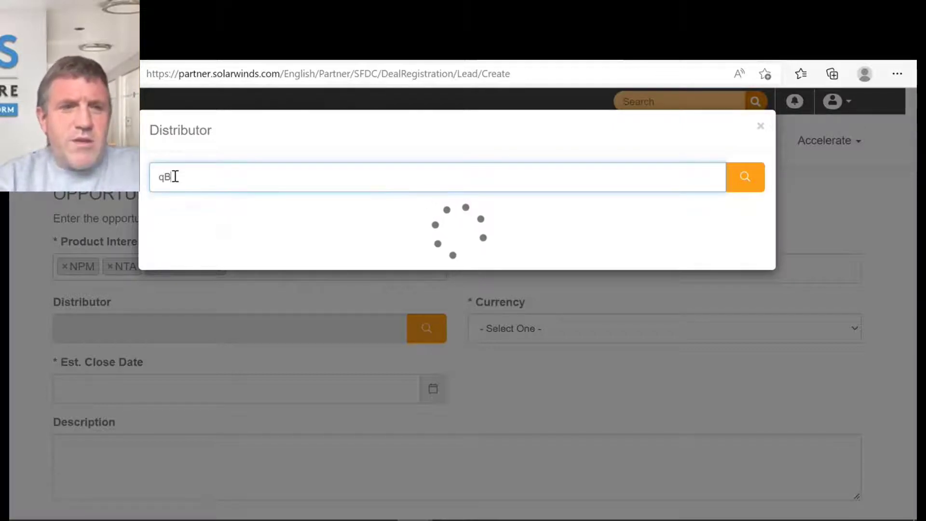
key(BackSpace)
key(BackSpace)
key(BackSpace)
text(QBS)
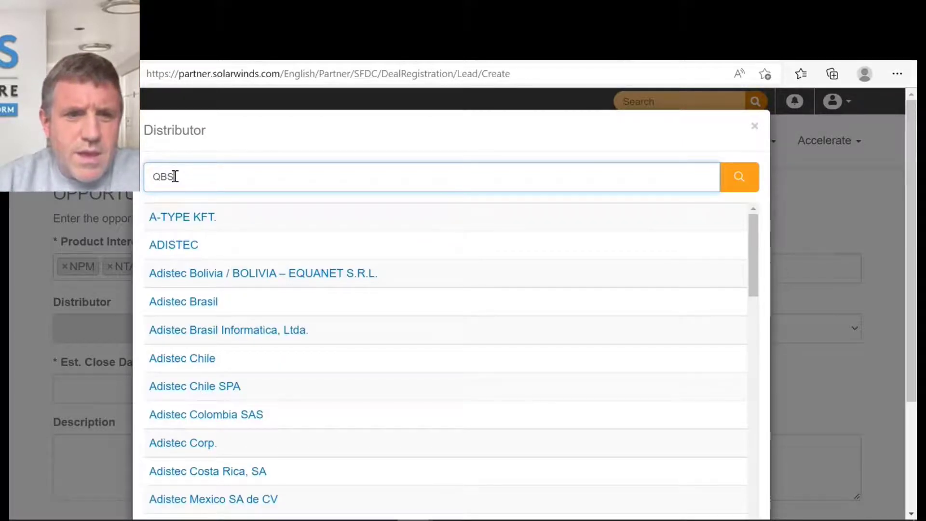
click(727, 179)
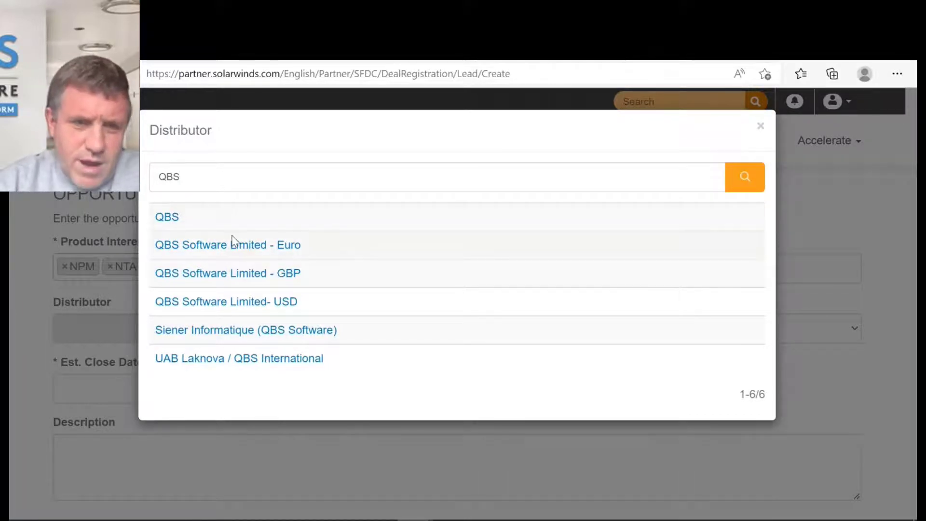
click(172, 222)
View the currency options and review the rest of the opportunity form, including the description and attachments sections.
click(853, 330)
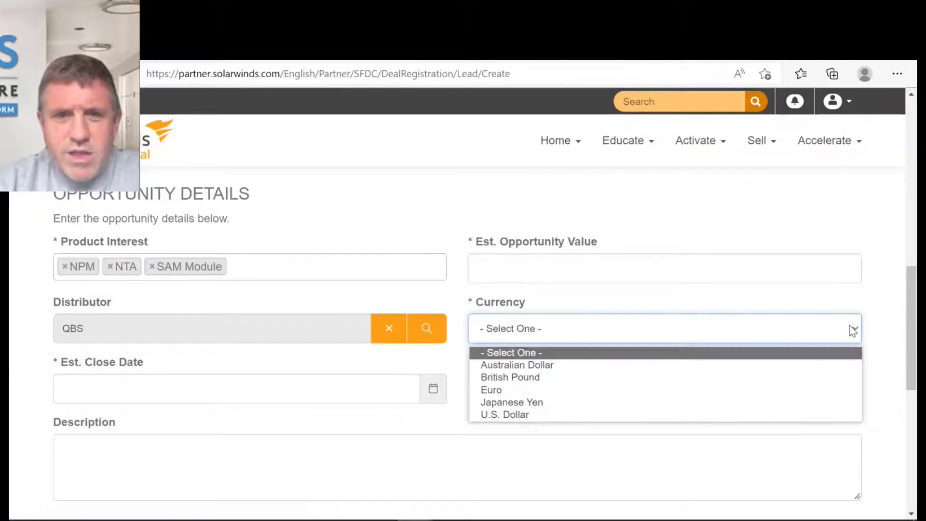
click(852, 331)
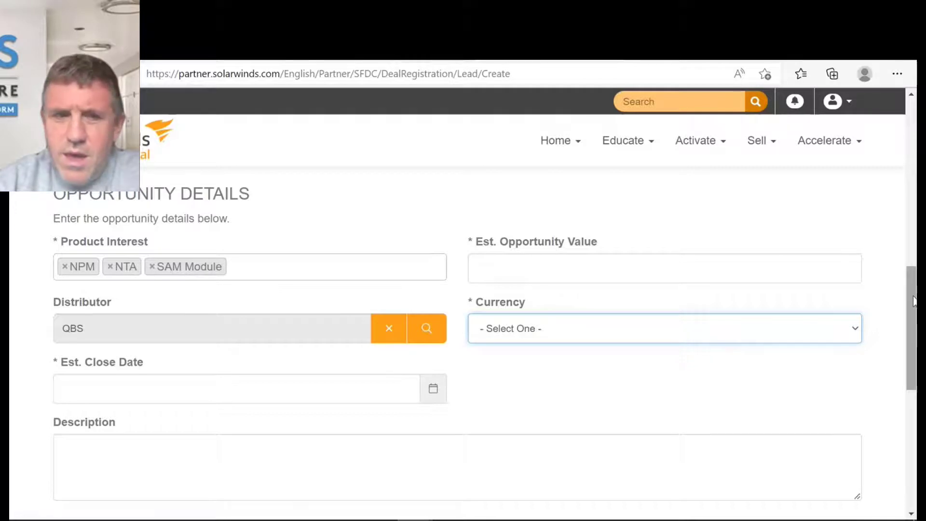
scroll(905, 289, down, 4)
scroll(896, 356, down, 2)
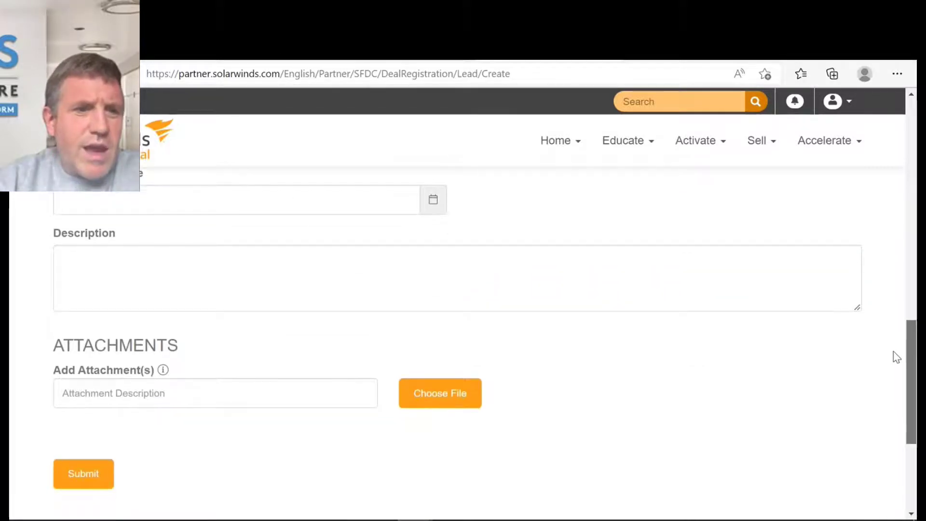
scroll(890, 378, up, 10)
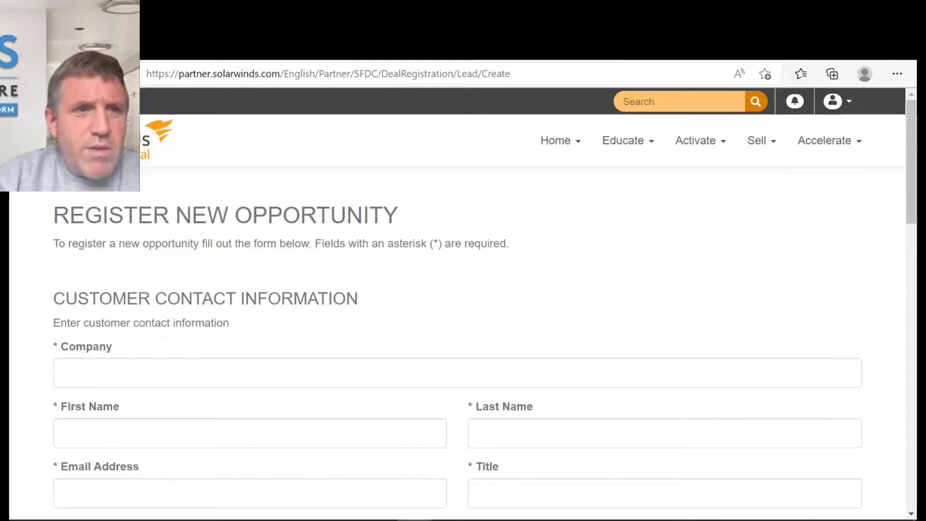
Leave the opportunity form and open the Accelerate page for the SolarWinds Transform Partner Program.
right_click(25, 74)
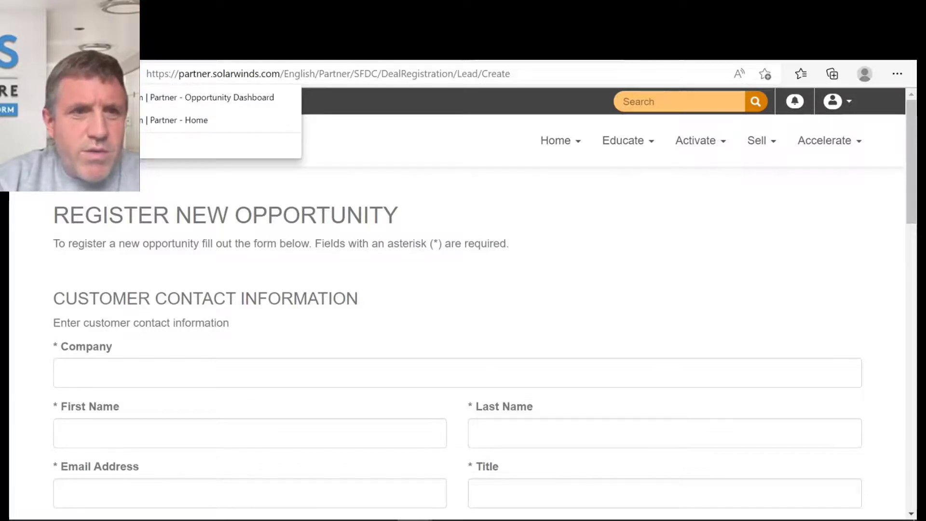
click(771, 212)
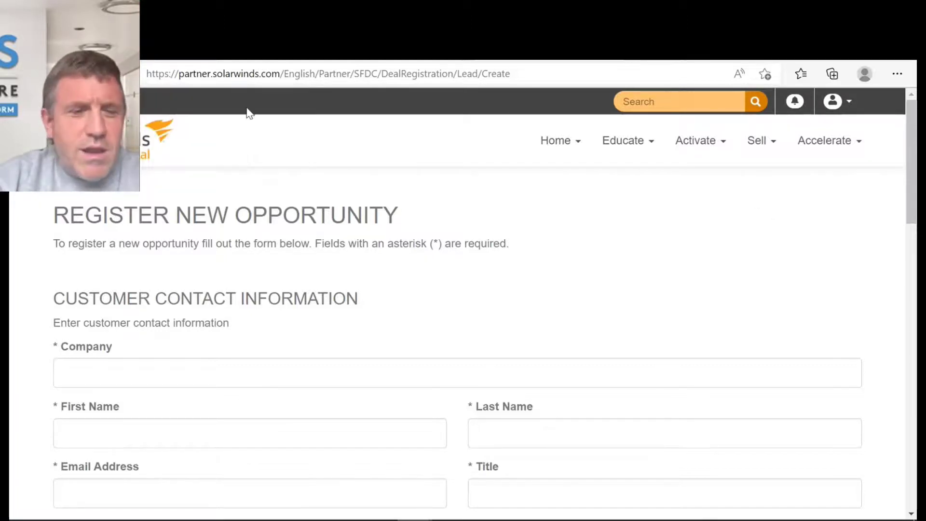
click(825, 141)
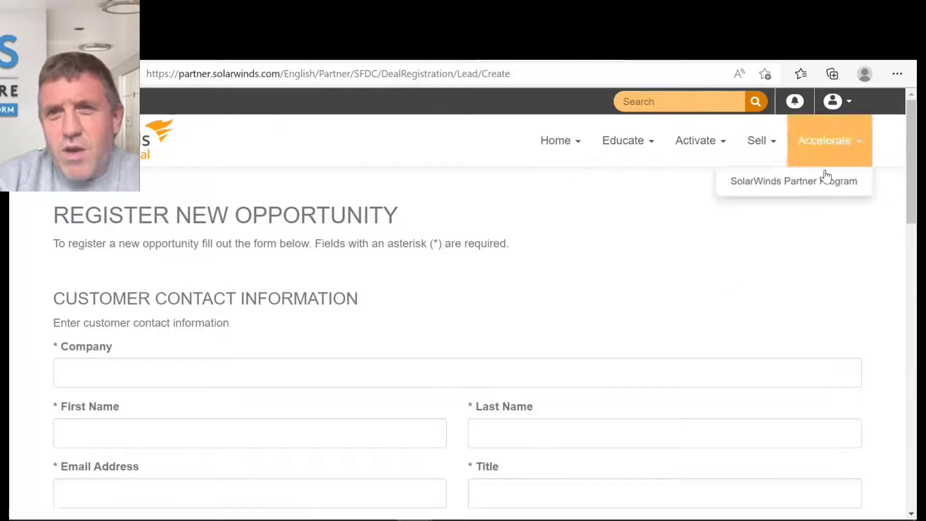
click(766, 246)
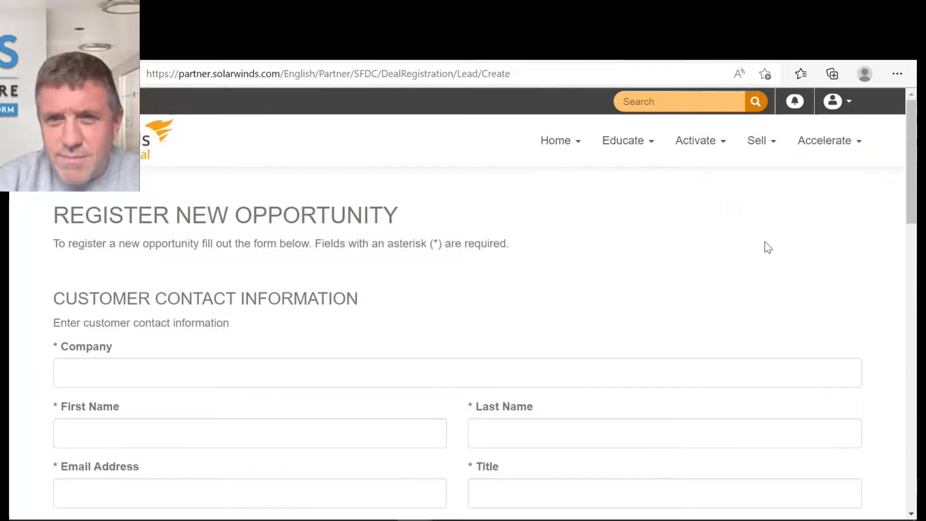
click(825, 149)
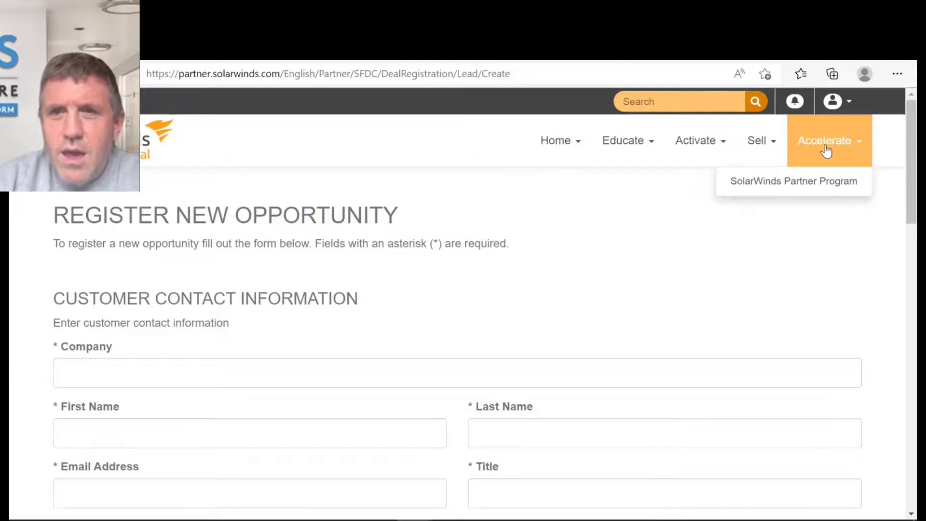
click(823, 153)
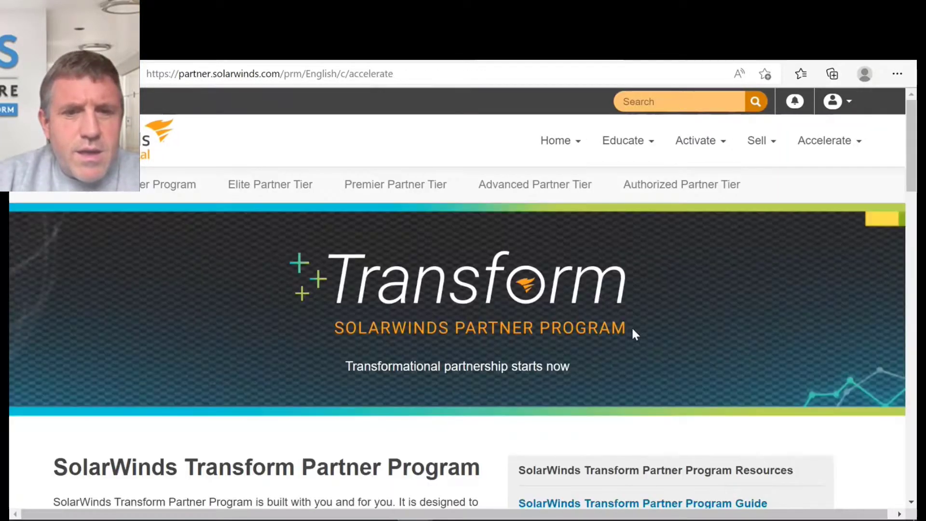
Examine the Transform Partner Program page's resources and Elite Partner benefits.
scroll(902, 223, down, 4)
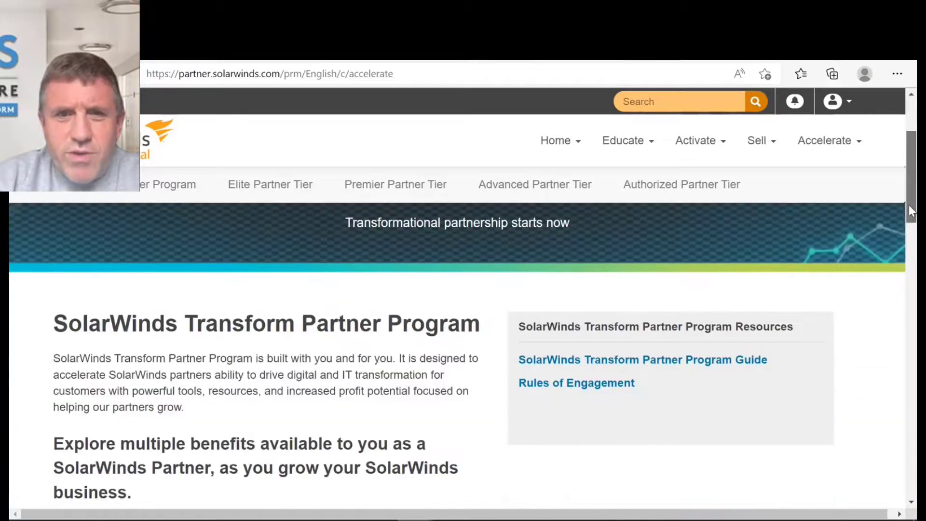
scroll(892, 244, down, 5)
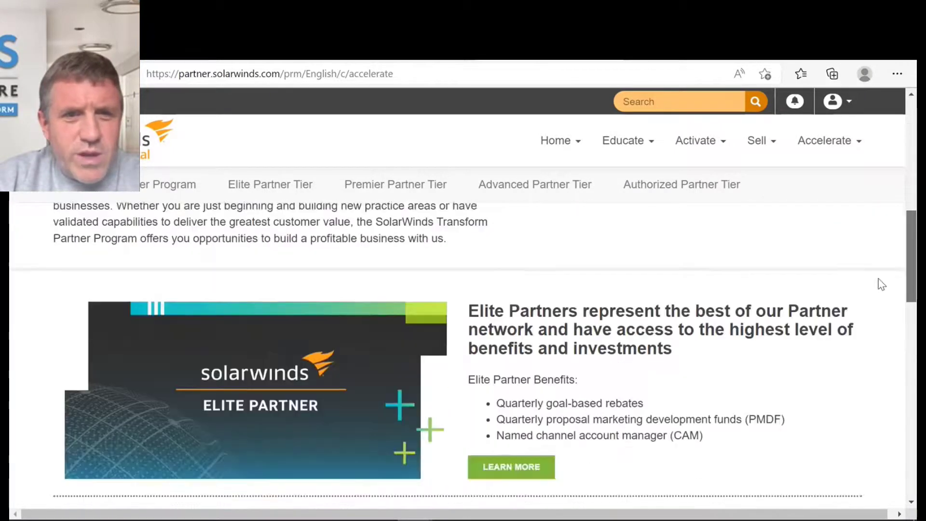
scroll(878, 279, up, 10)
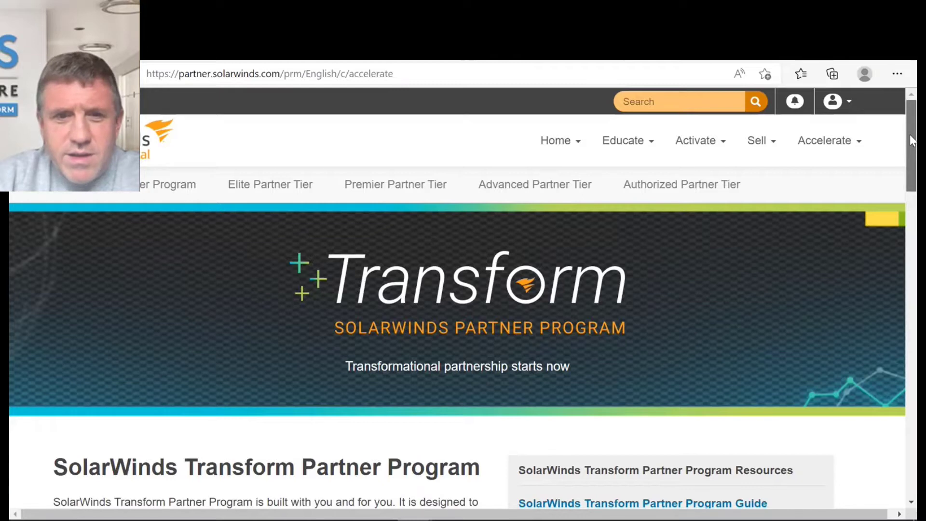
mouse_move(912, 140)
mouse_down()
mouse_move(902, 358)
mouse_move(908, 154)
mouse_up()
Jump to the partner program overview on the Accelerate page and open the portal's notifications.
click(150, 186)
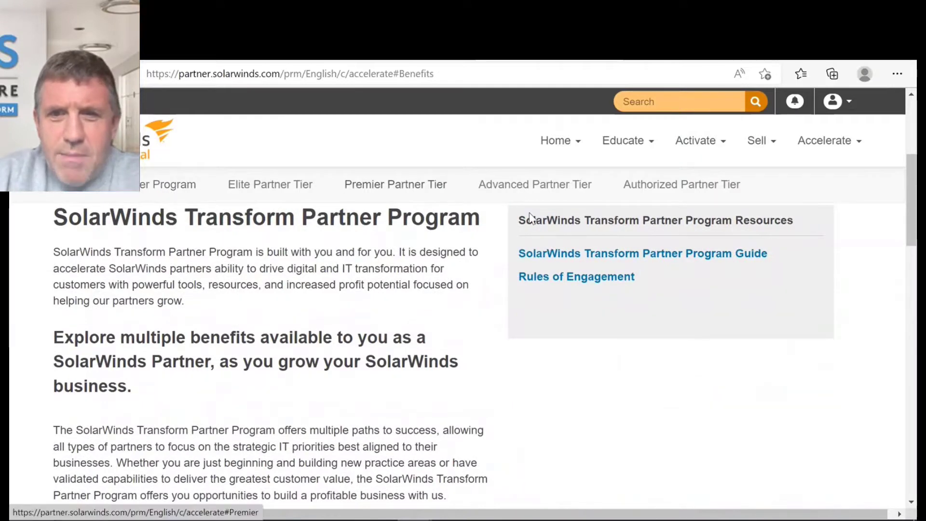
drag(911, 222, 909, 189)
click(806, 114)
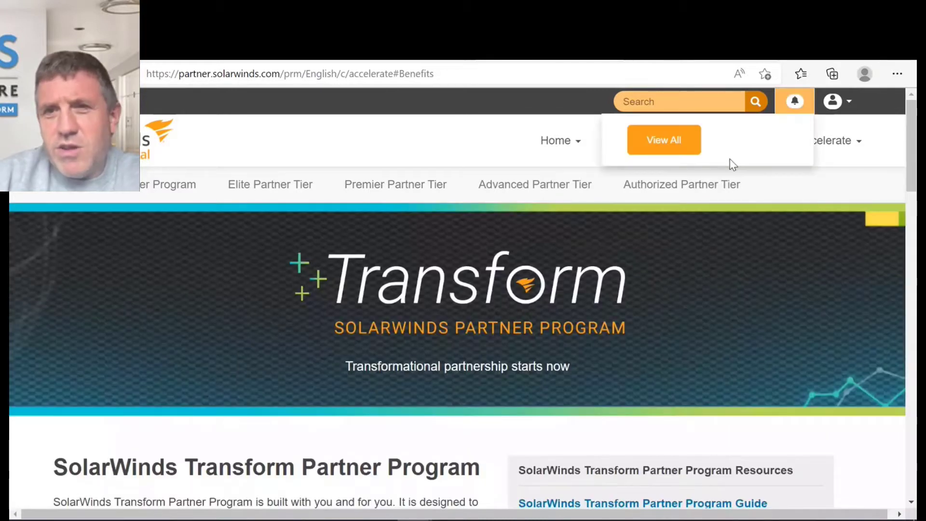